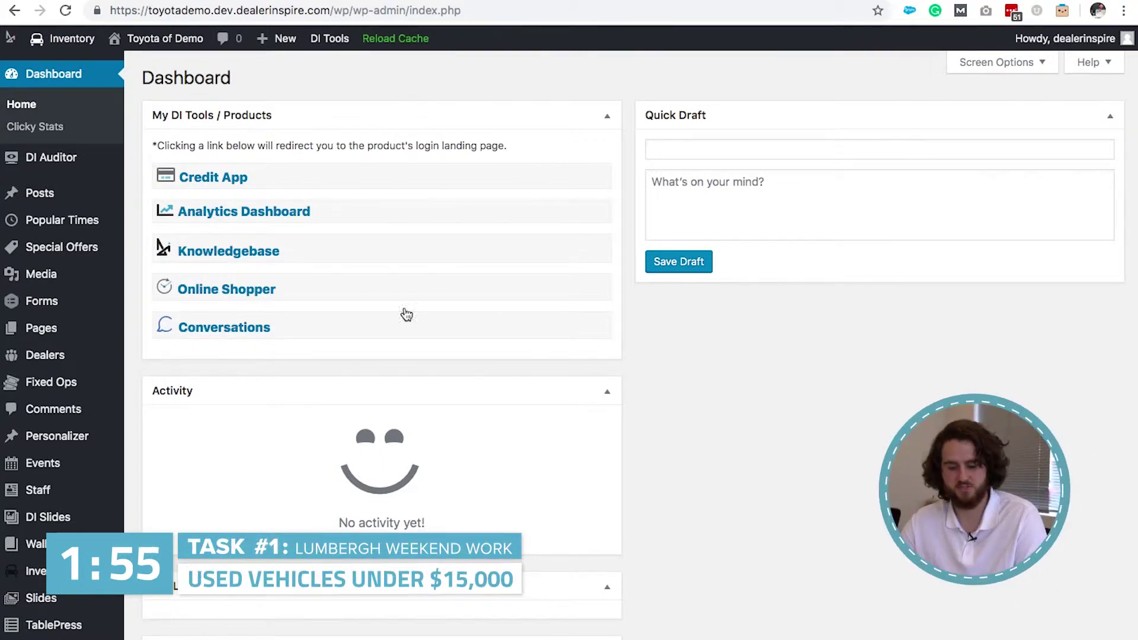
Add a new page titled 'Used Cars Under $15,000'.
mouse_move(41, 334)
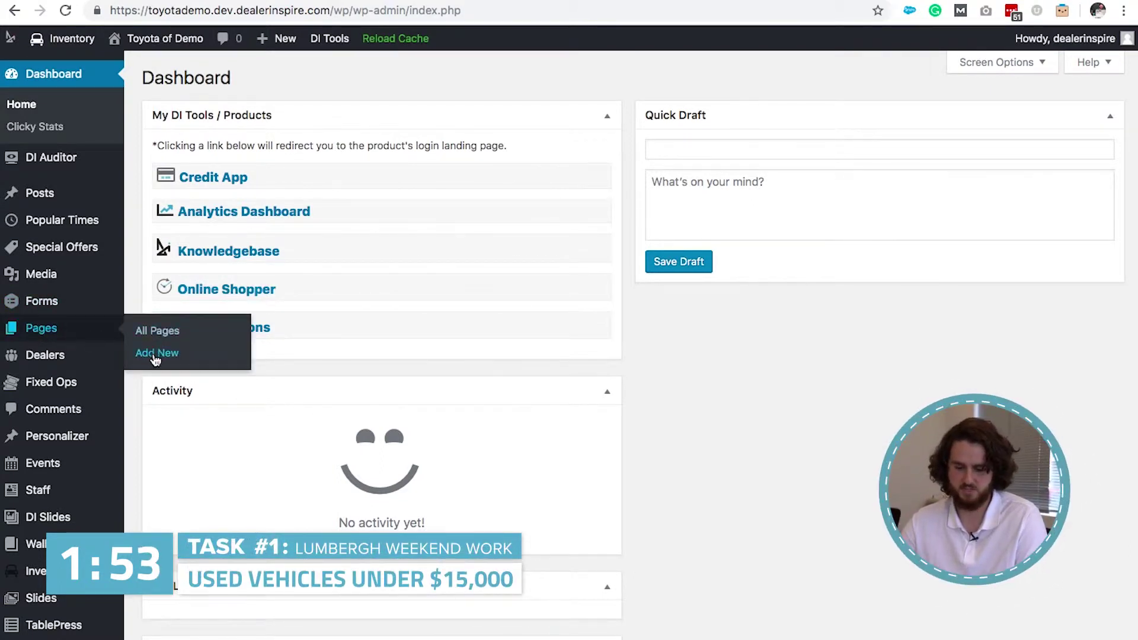
left_click(156, 354)
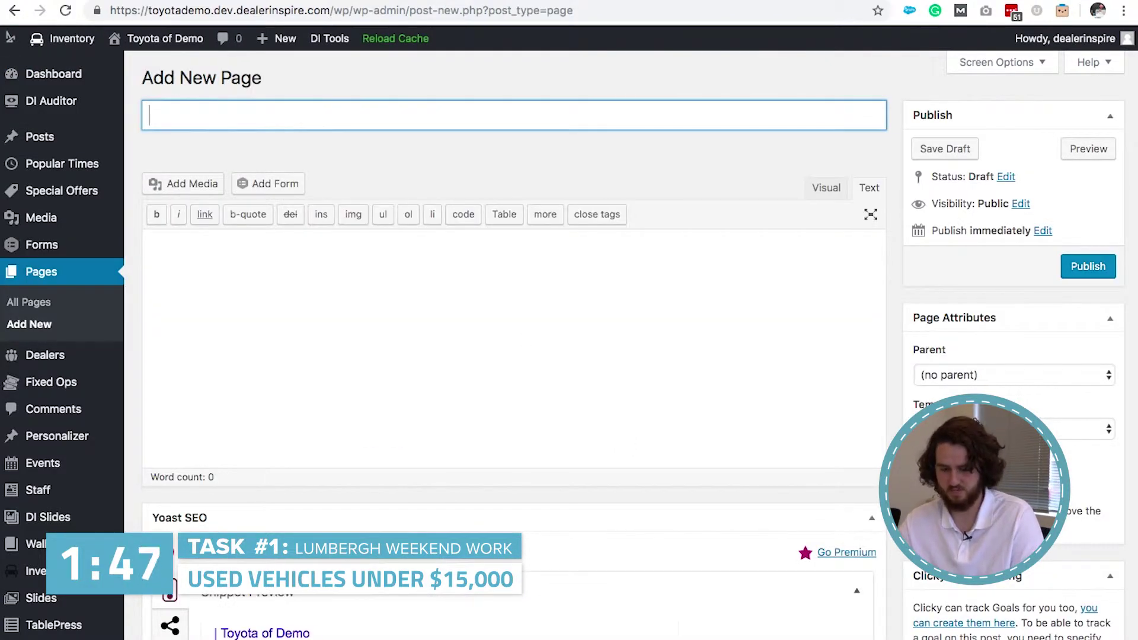
type("Used")
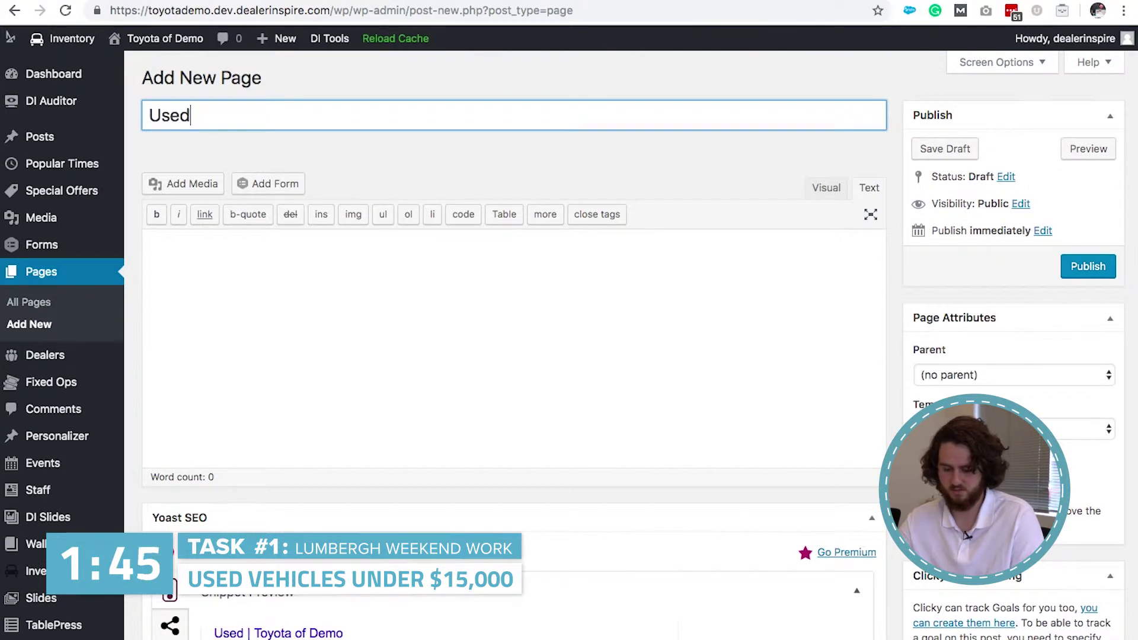
type(" Cars Under $15,000")
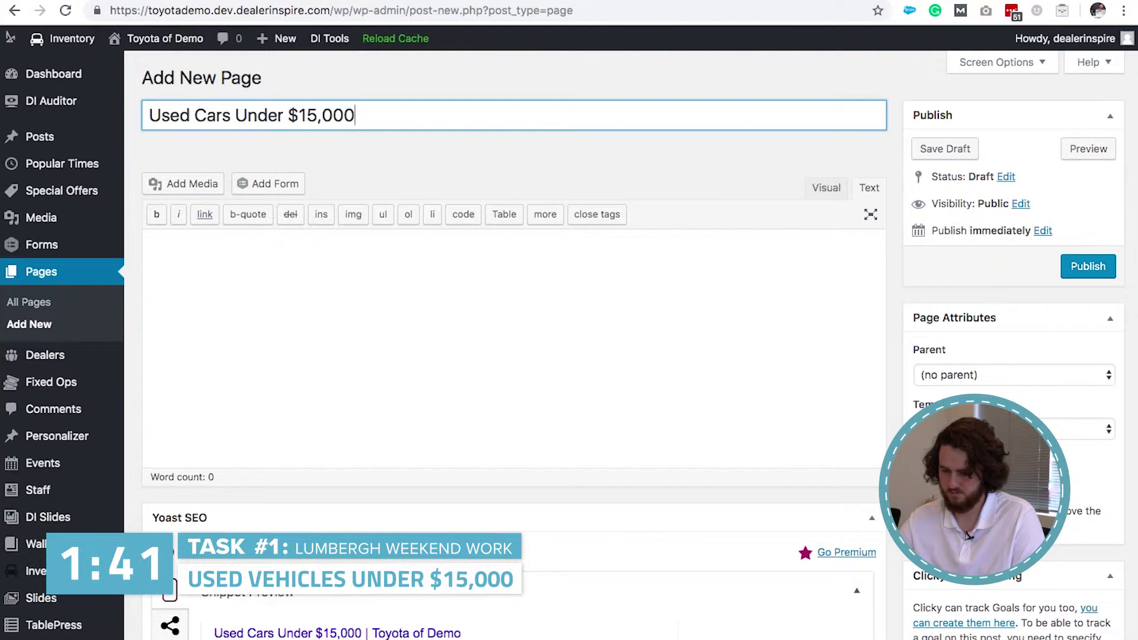
Apply the Full Width template and switch the body to the Visual editor.
left_click(984, 428)
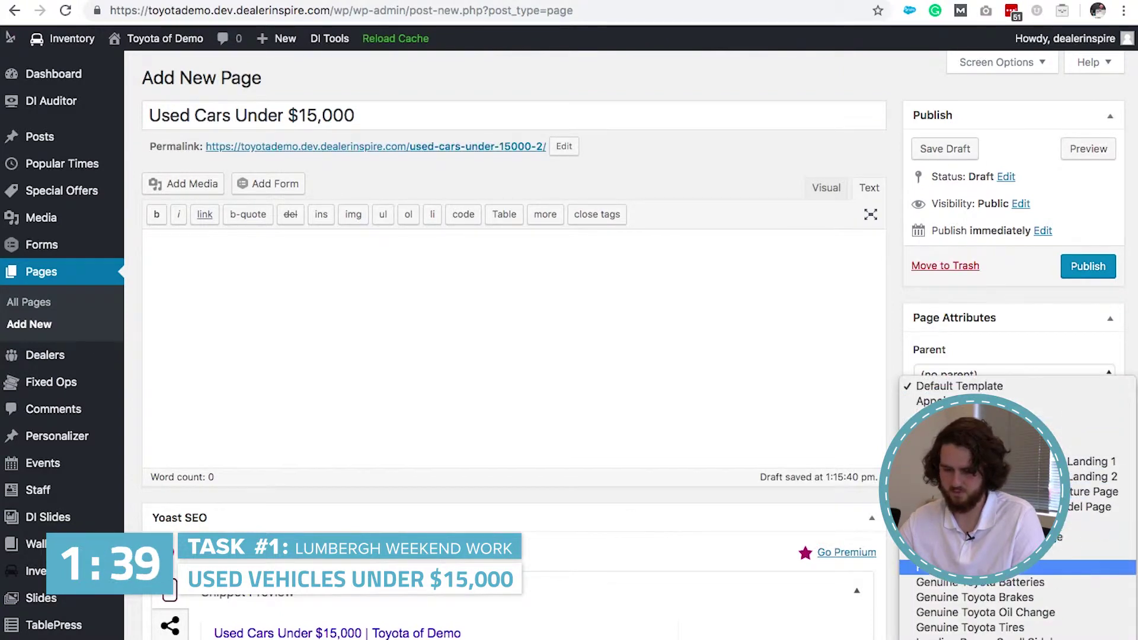
left_click(978, 567)
left_click(831, 197)
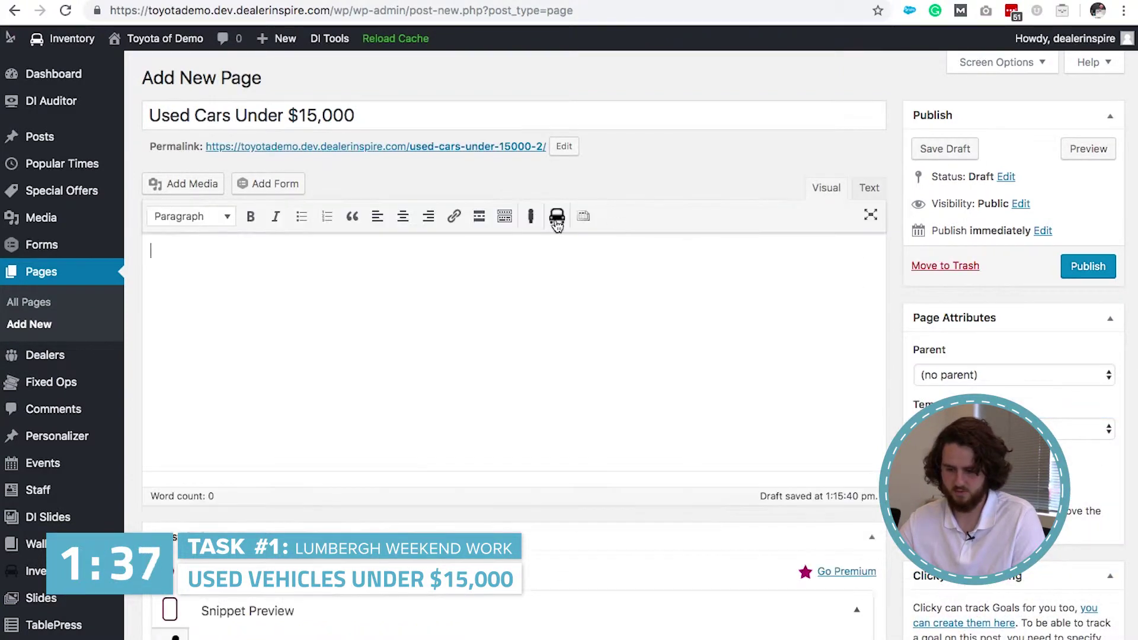
Insert a display_inventory shortcode listing Used vehicles with price range 0-15000.
left_click(557, 220)
left_click(432, 176)
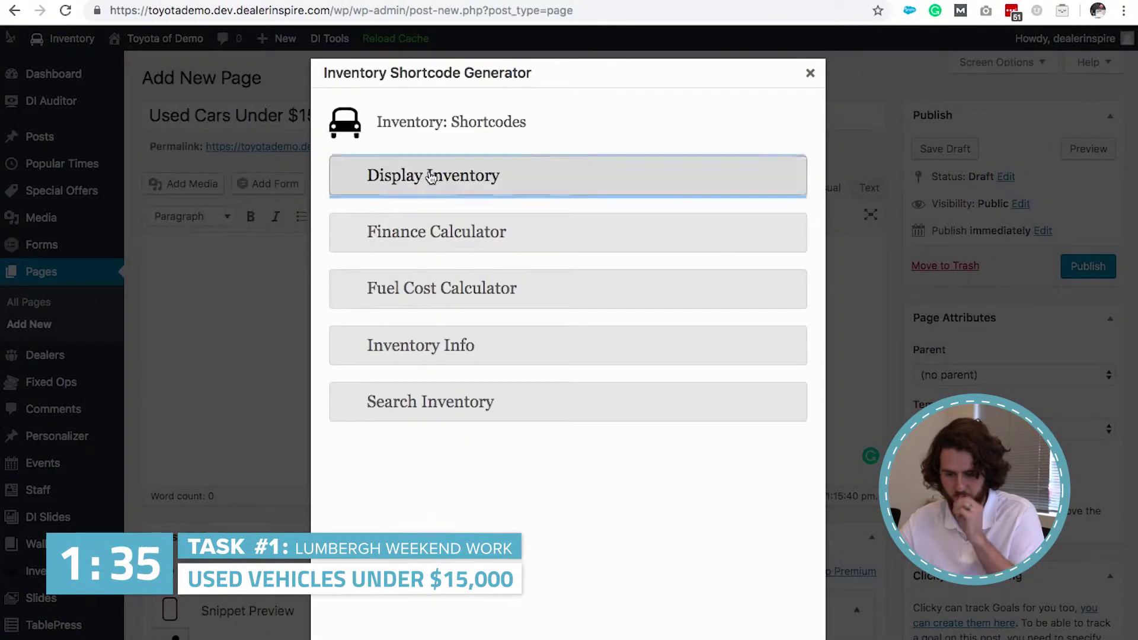
left_click(519, 256)
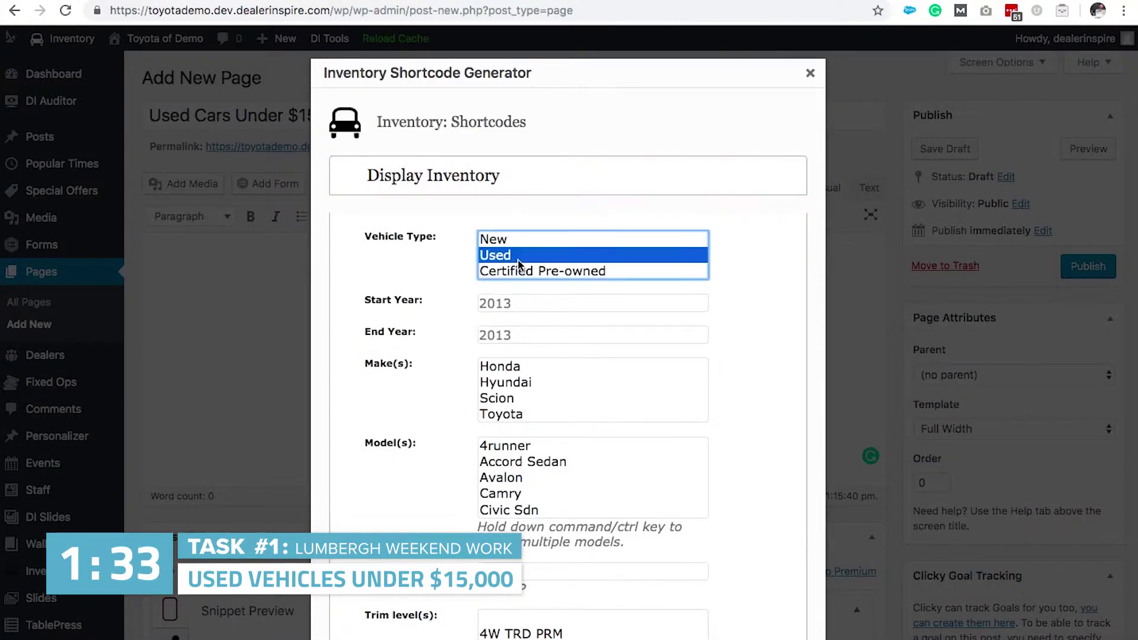
scroll(408, 284, "down", 13)
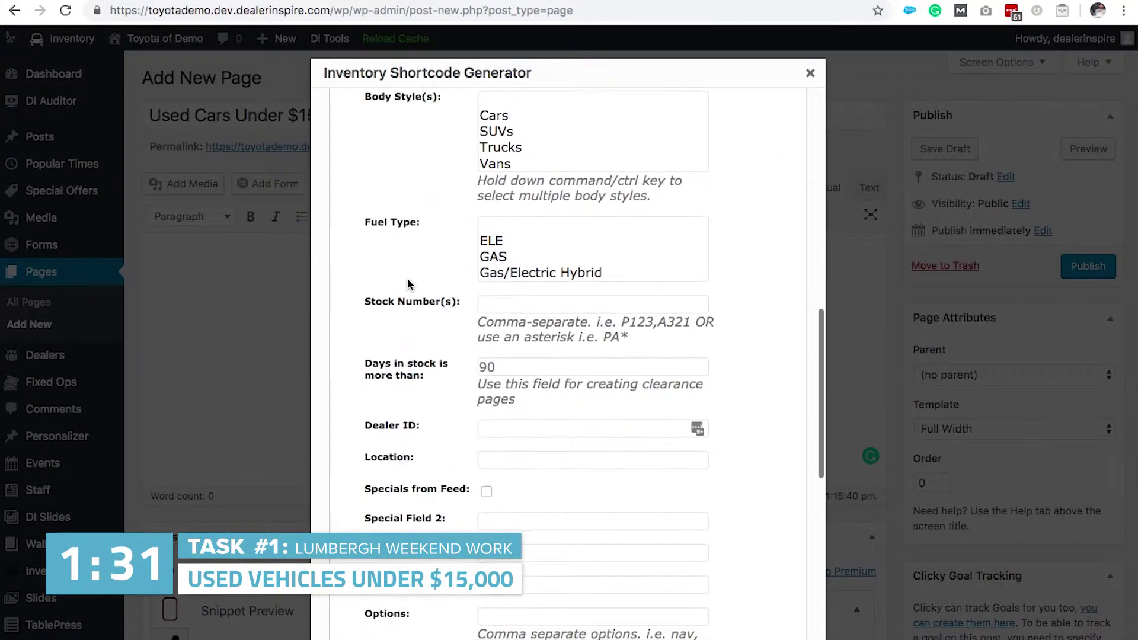
scroll(408, 284, "down", 3)
left_click(505, 505)
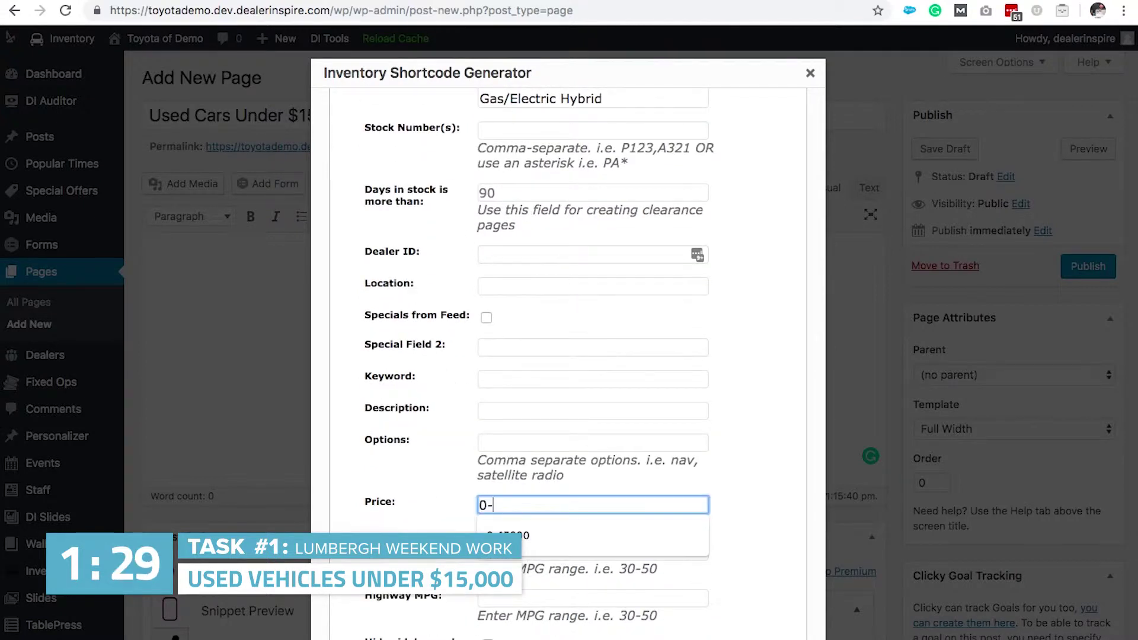
type("0-15000")
scroll(576, 555, "down", 5)
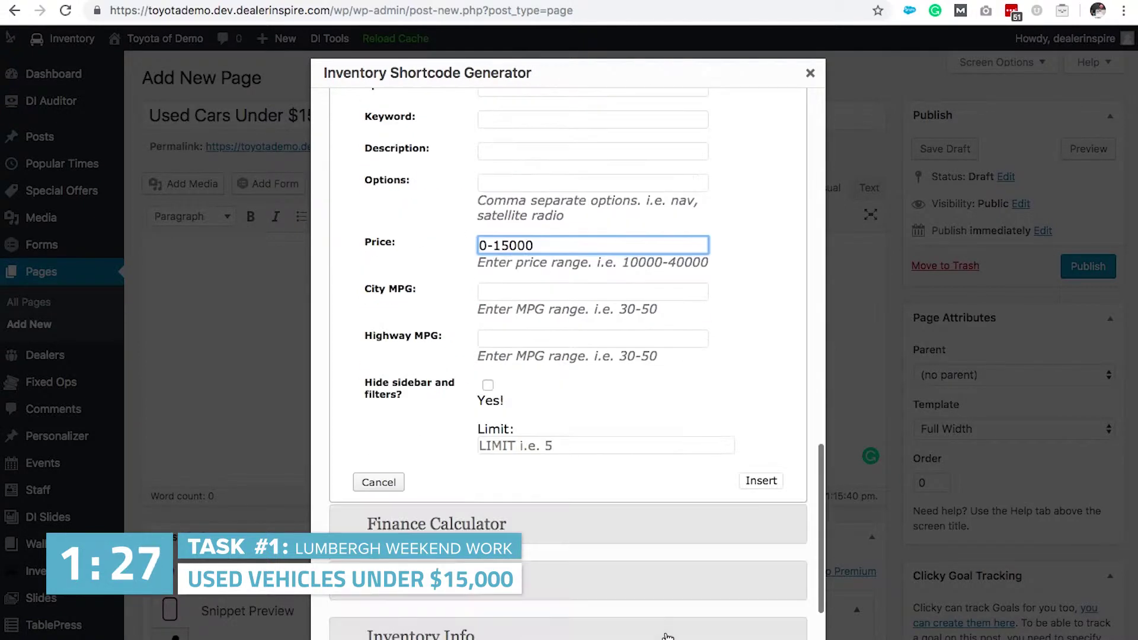
left_click(763, 481)
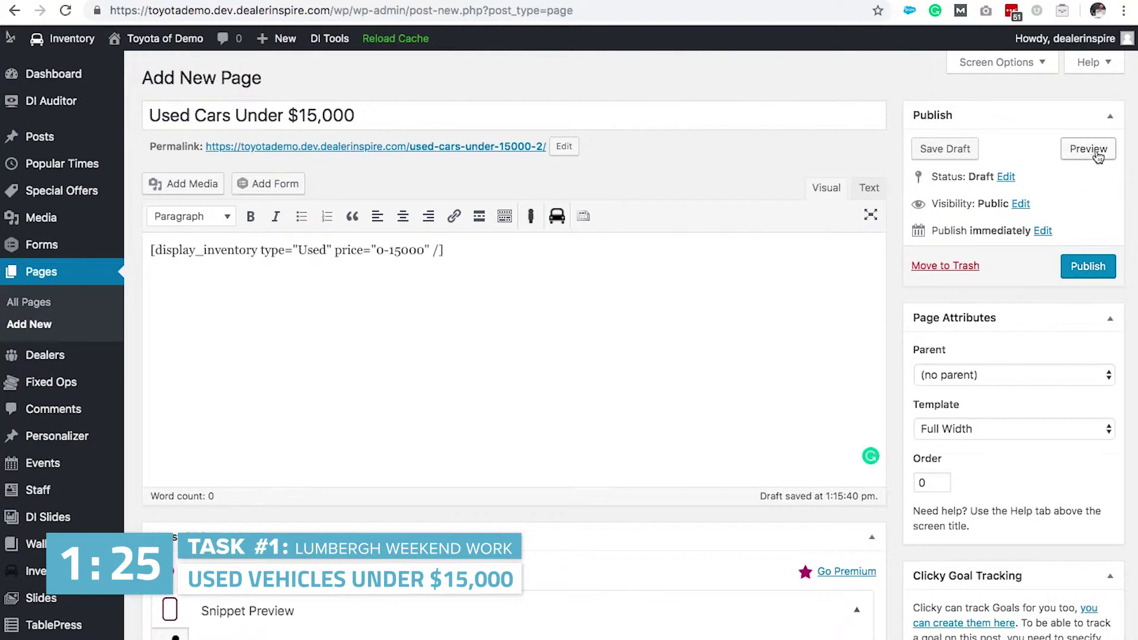
Preview the Used Cars Under $15,000 page on the site, then return to a new blank page.
left_click(1084, 148)
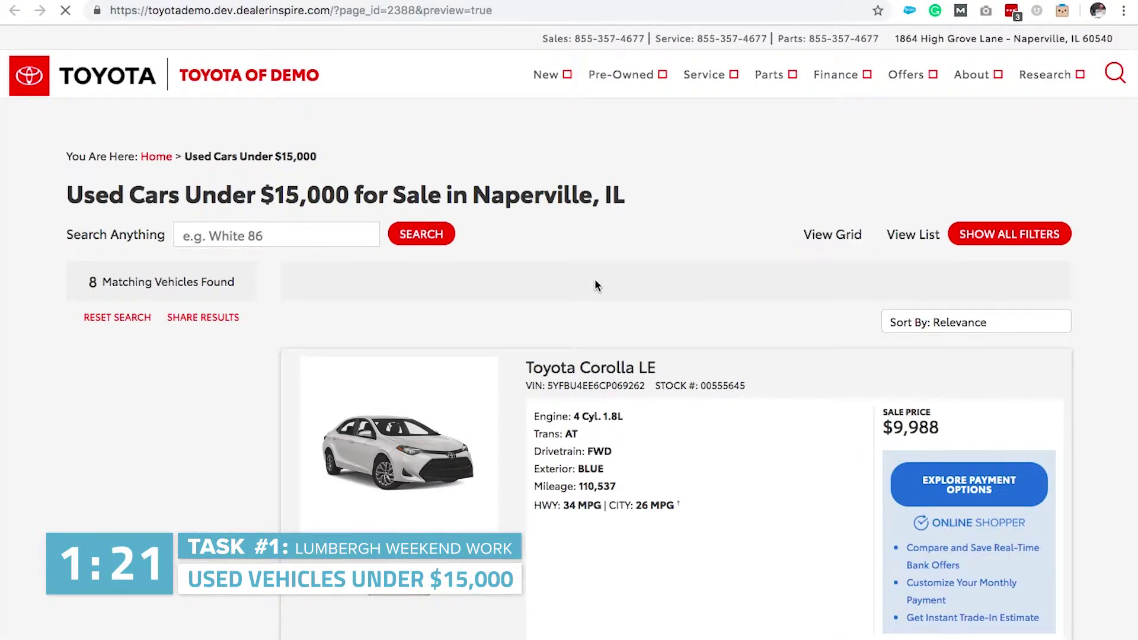
key("super+w")
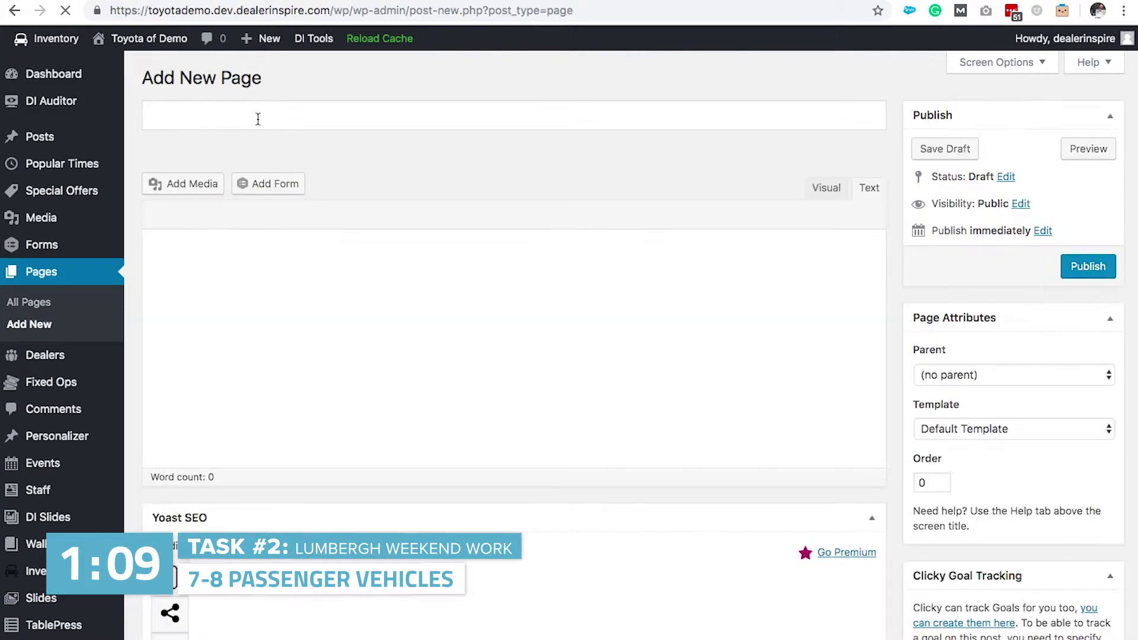
left_click(257, 114)
Title the new page '7 and 8 Passenger Vehicles'.
type("7")
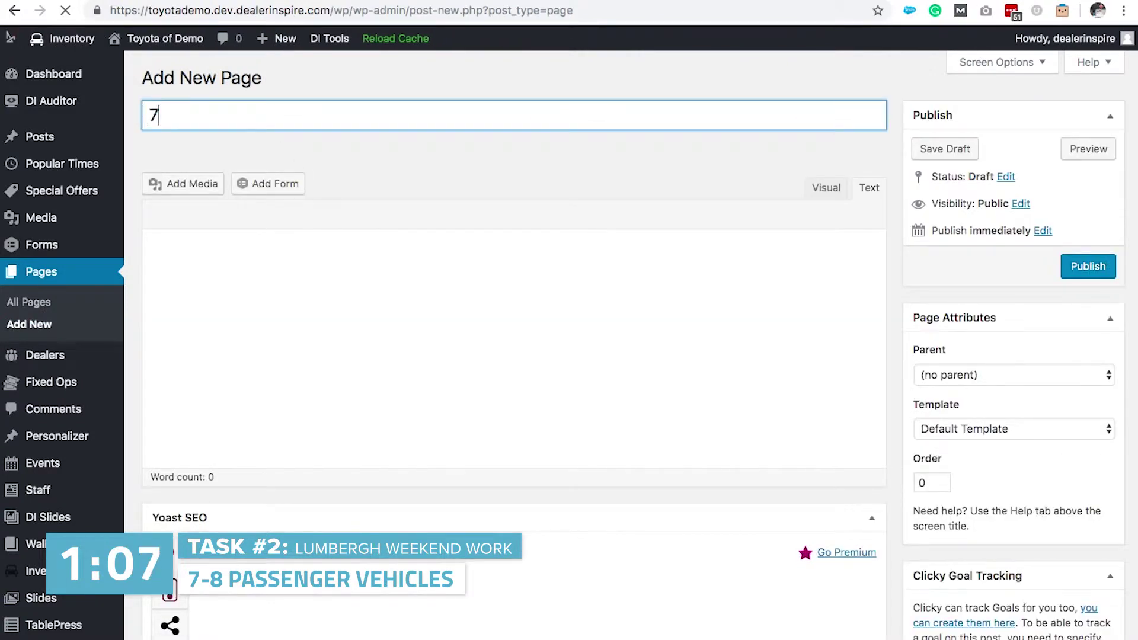
type(" and 8 ")
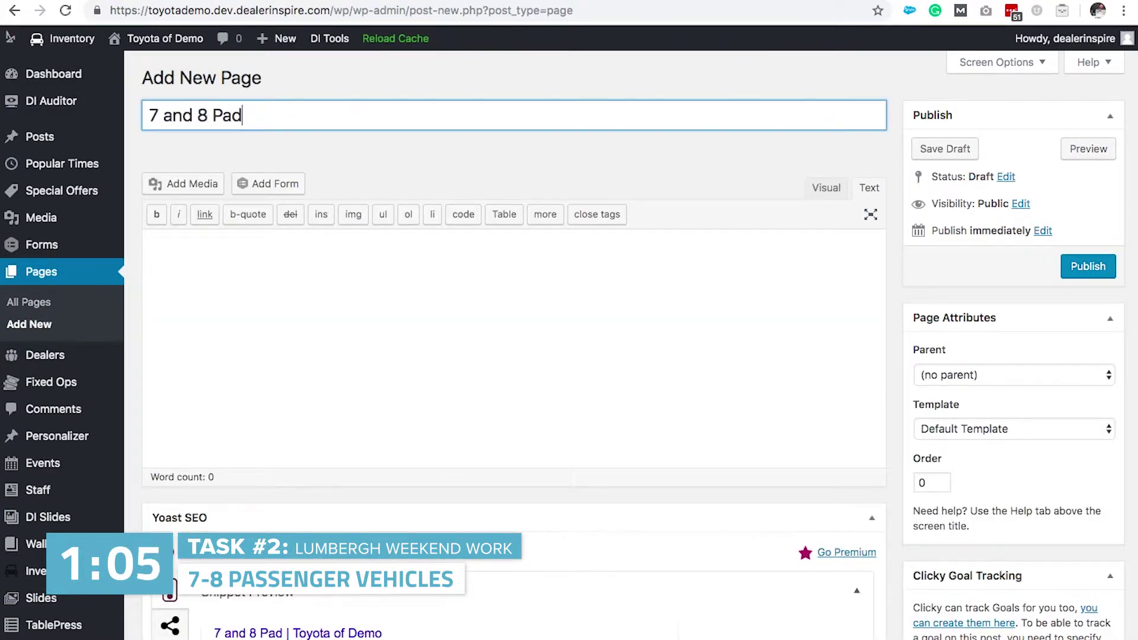
type("Pad")
key("BackSpace")
type("ssenger Vehicles")
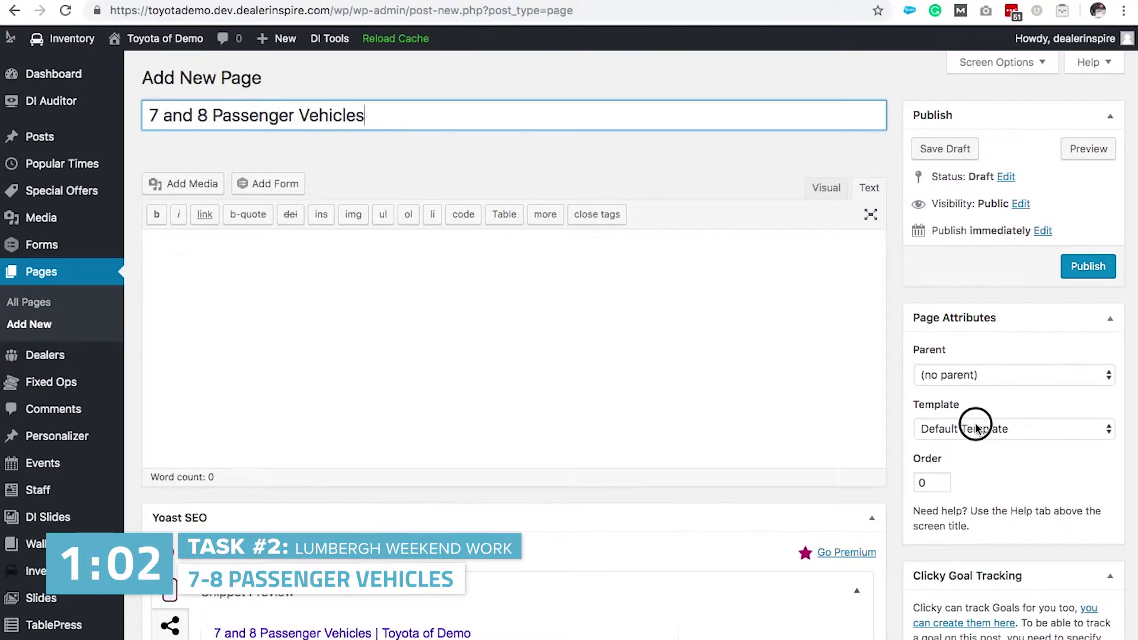
Apply the Full Width template, switch to Visual, and open the inventory shortcode generator.
left_click(975, 428)
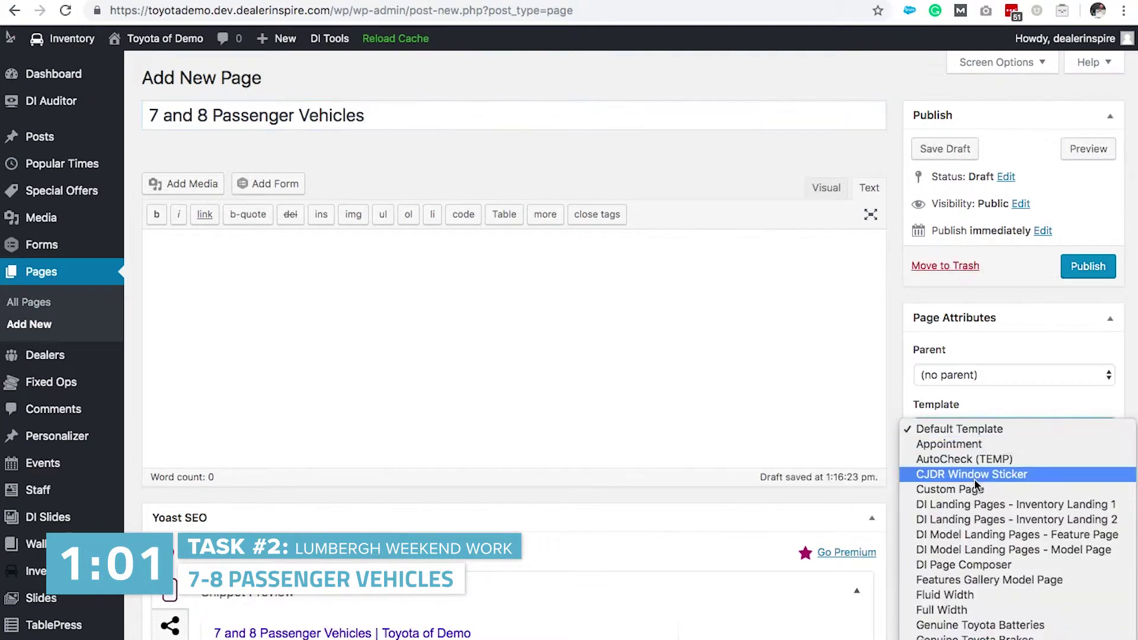
left_click(949, 537)
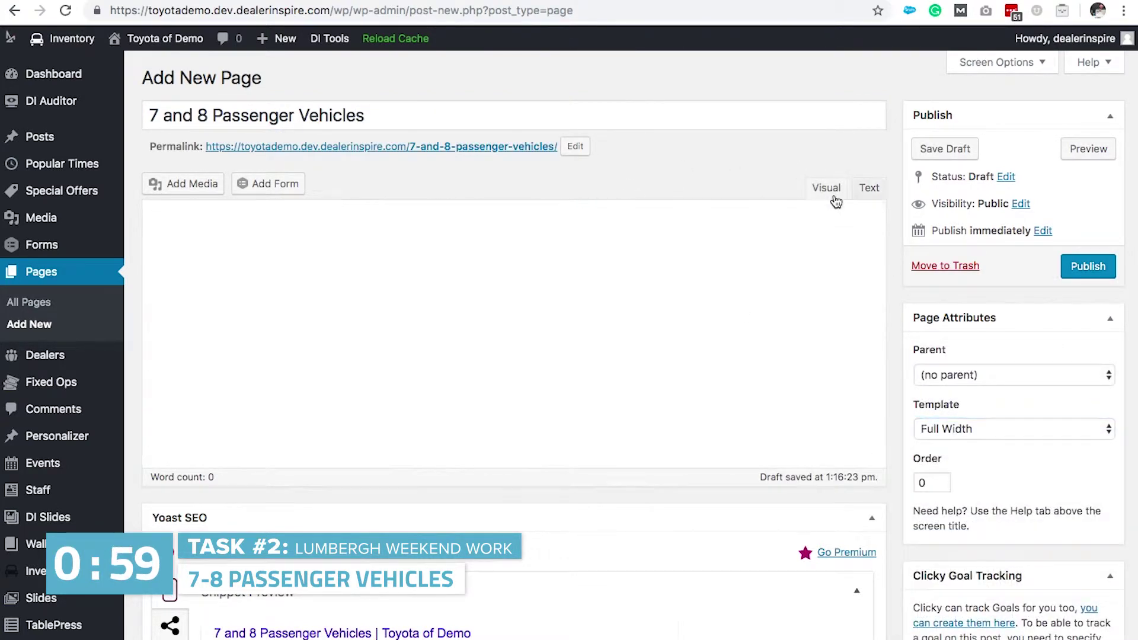
left_click(832, 193)
left_click(562, 222)
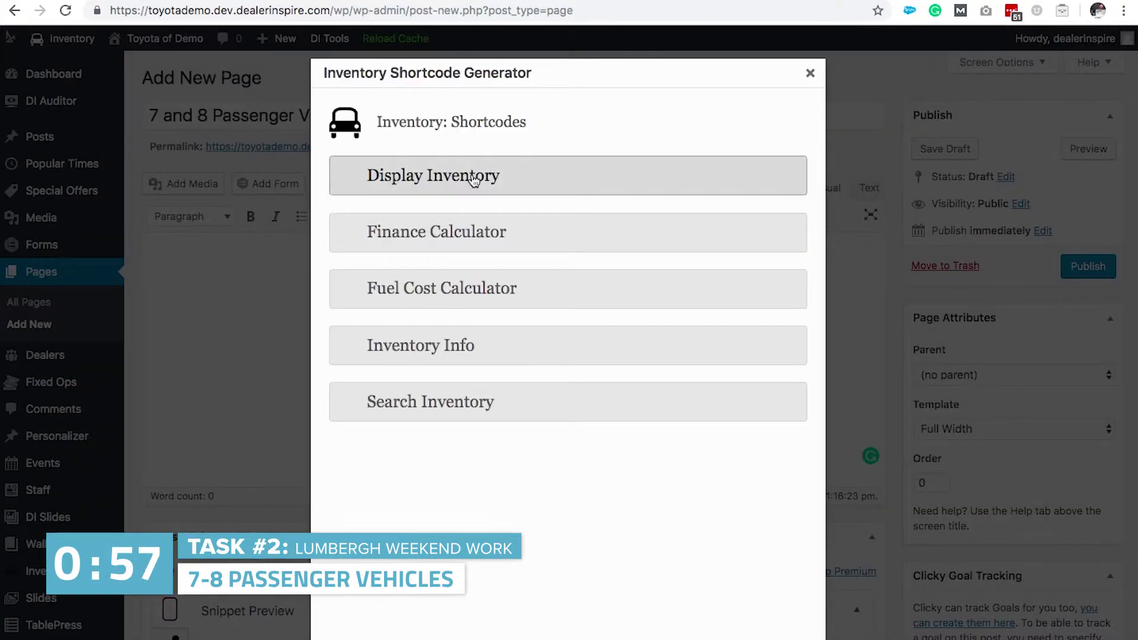
Insert a shortcode for New, Used and Certified Pre-owned vehicles with passenger capacity 7,8, then publish.
left_click(472, 183)
left_click(503, 240)
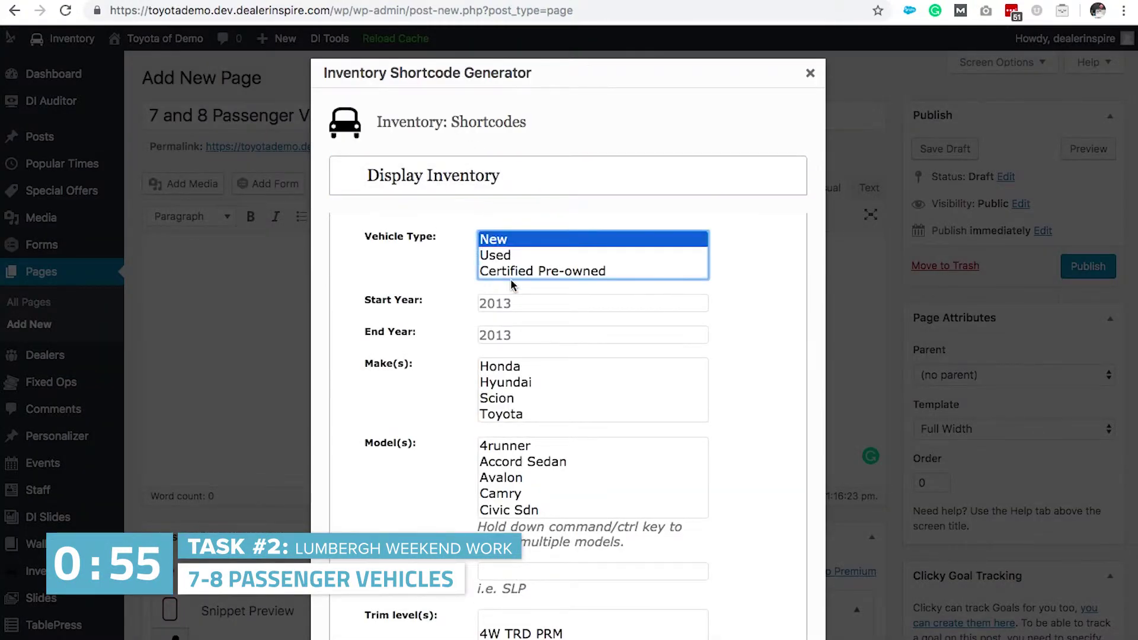
left_click(527, 271, "shift")
scroll(548, 386, "down", 10)
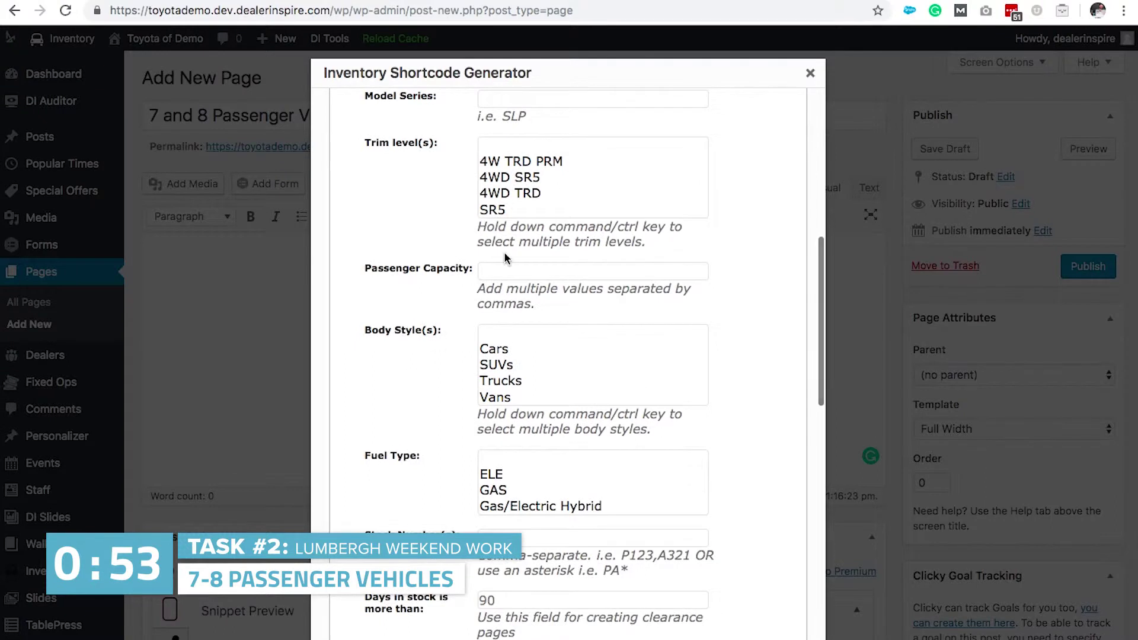
left_click(511, 270)
type("7,8")
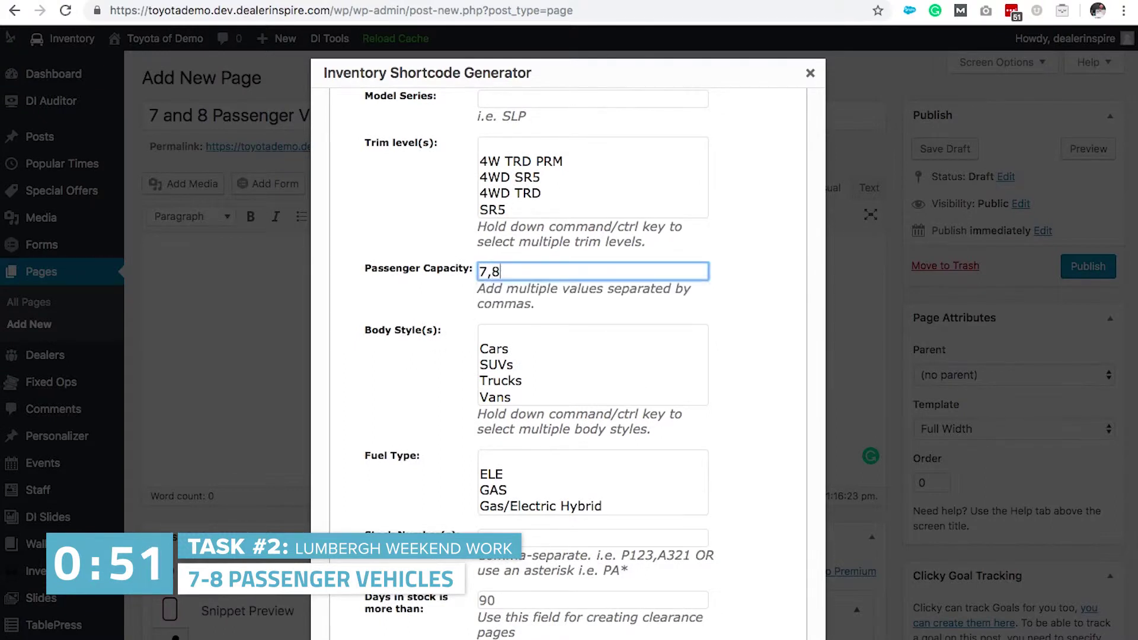
scroll(750, 560, "down", 8)
scroll(763, 579, "down", 3)
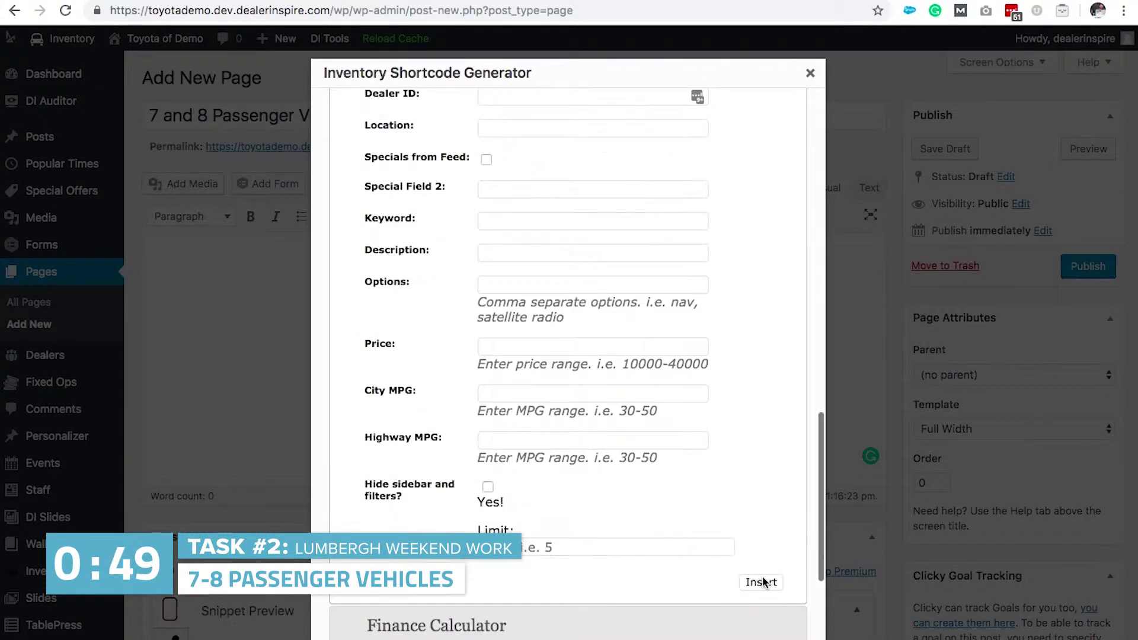
left_click(759, 582)
left_click(1078, 276)
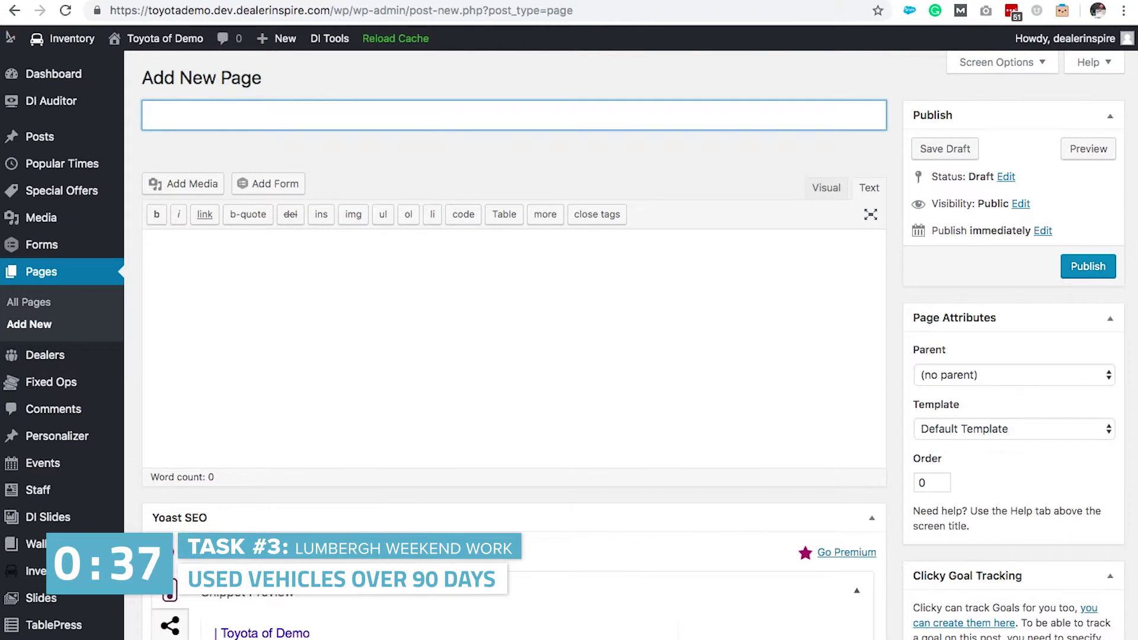
Title the page 'Clearance Vehicles', set Full Width in Visual mode, and open the shortcode generator.
type("Clearance Vehicles")
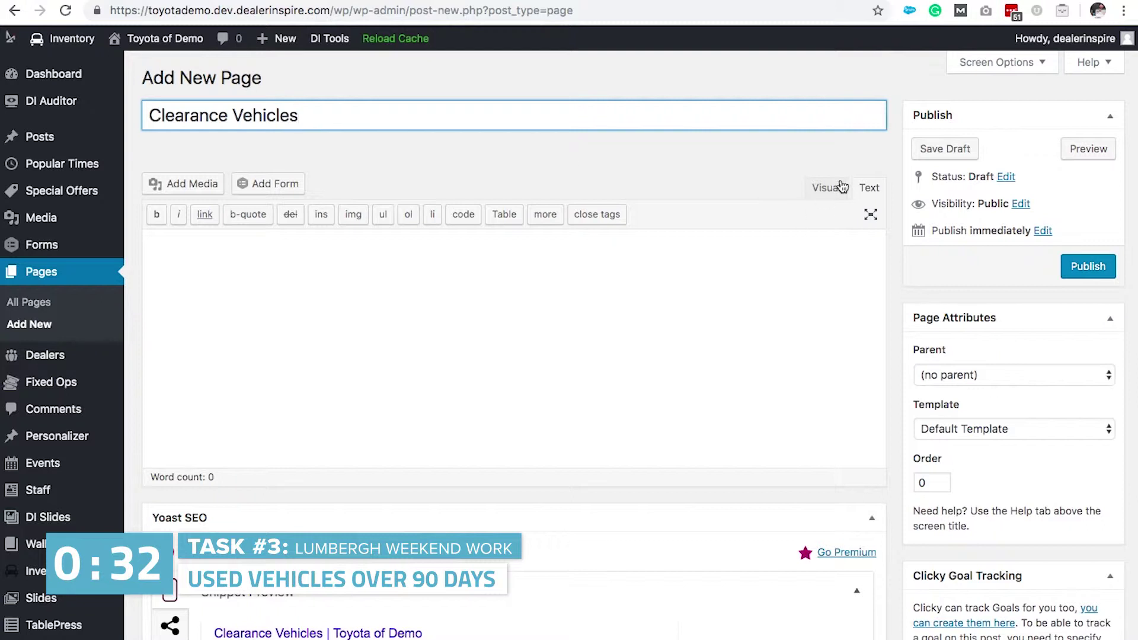
left_click(841, 187)
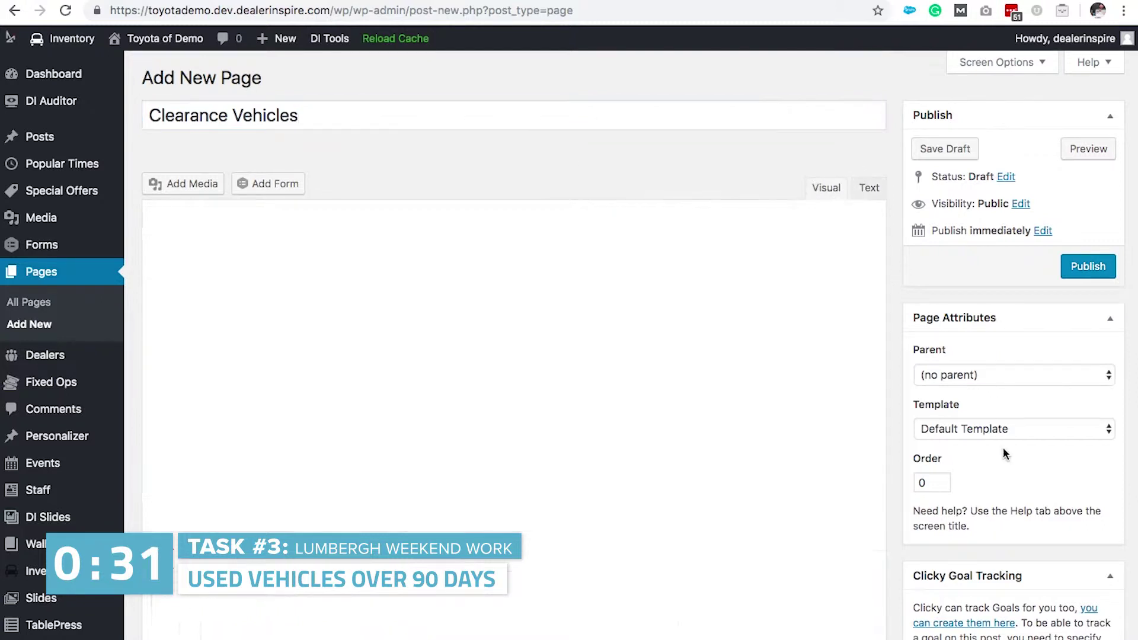
left_click(1012, 426)
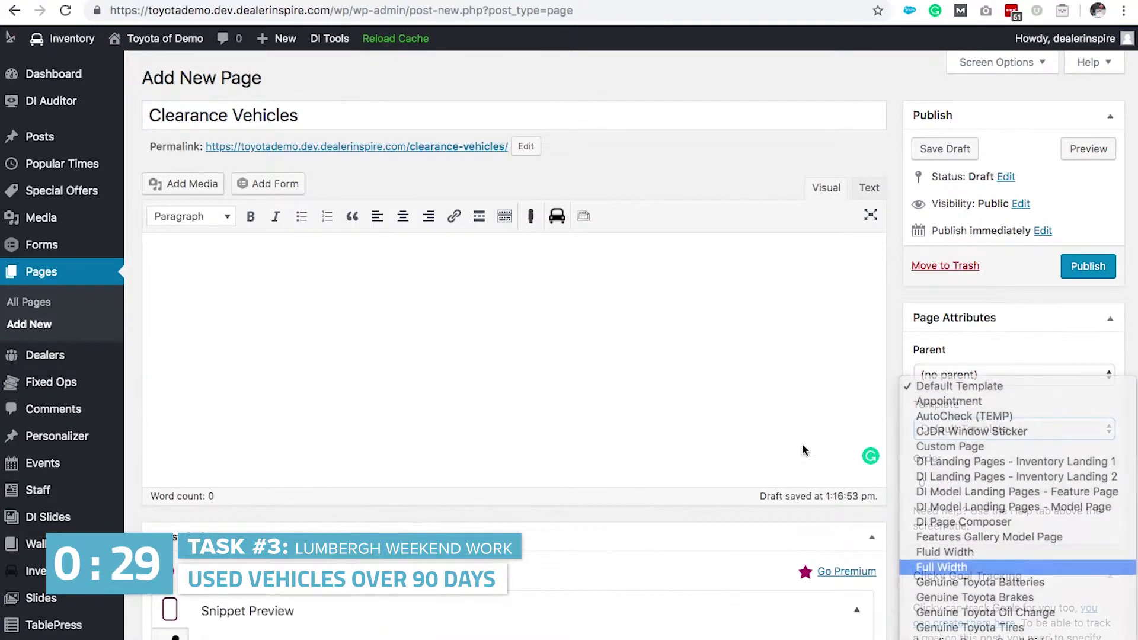
left_click(964, 569)
left_click(557, 222)
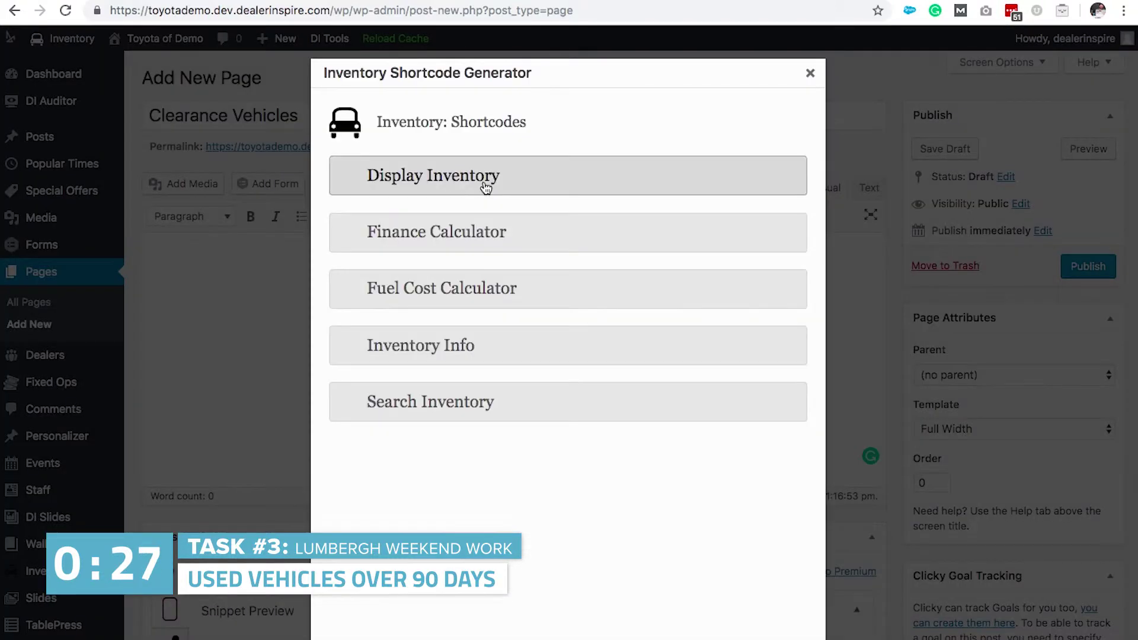
Insert a shortcode for New, Used and Certified Used vehicles with 90 days in stock, then publish.
left_click(487, 180)
left_click_drag(517, 247, 517, 277)
scroll(404, 331, "down", 12)
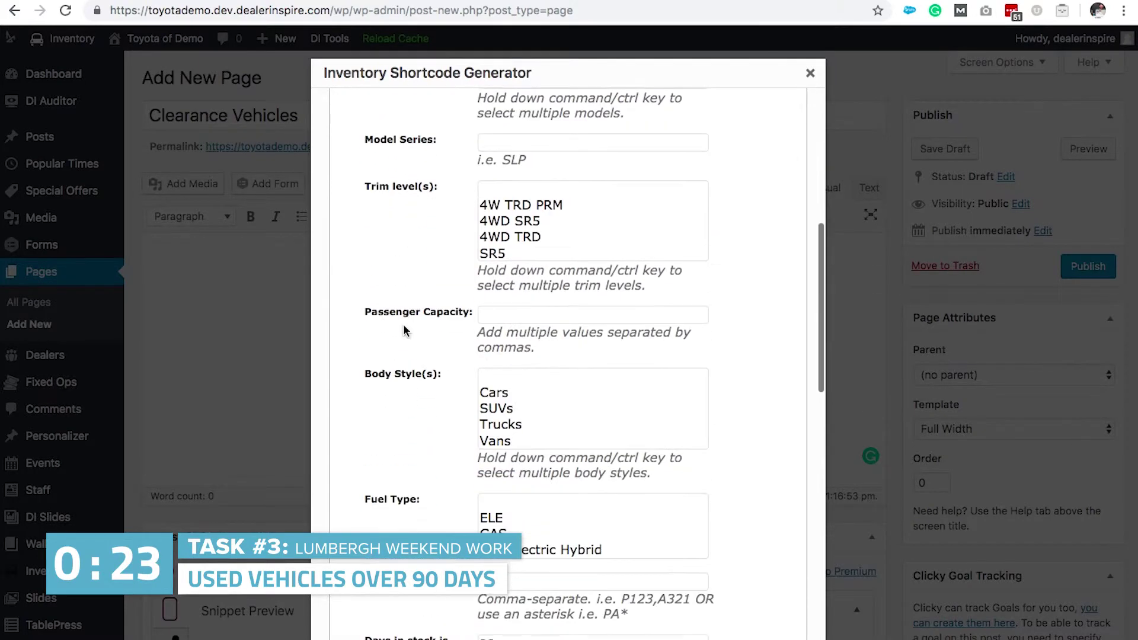
left_click(511, 367)
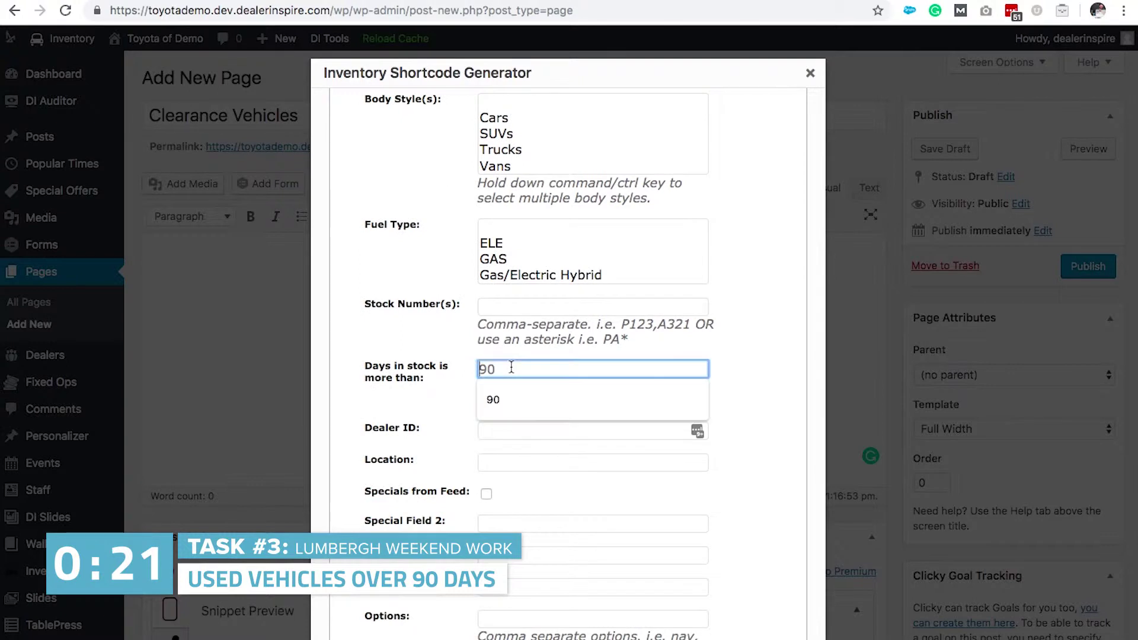
scroll(762, 521, "down", 7)
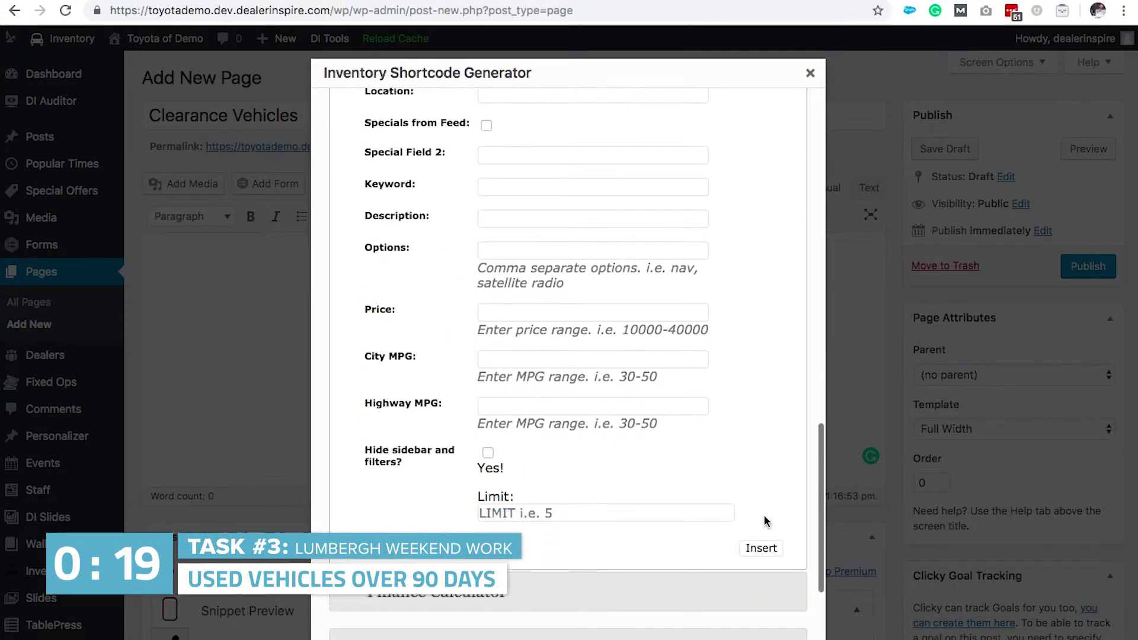
left_click(761, 492)
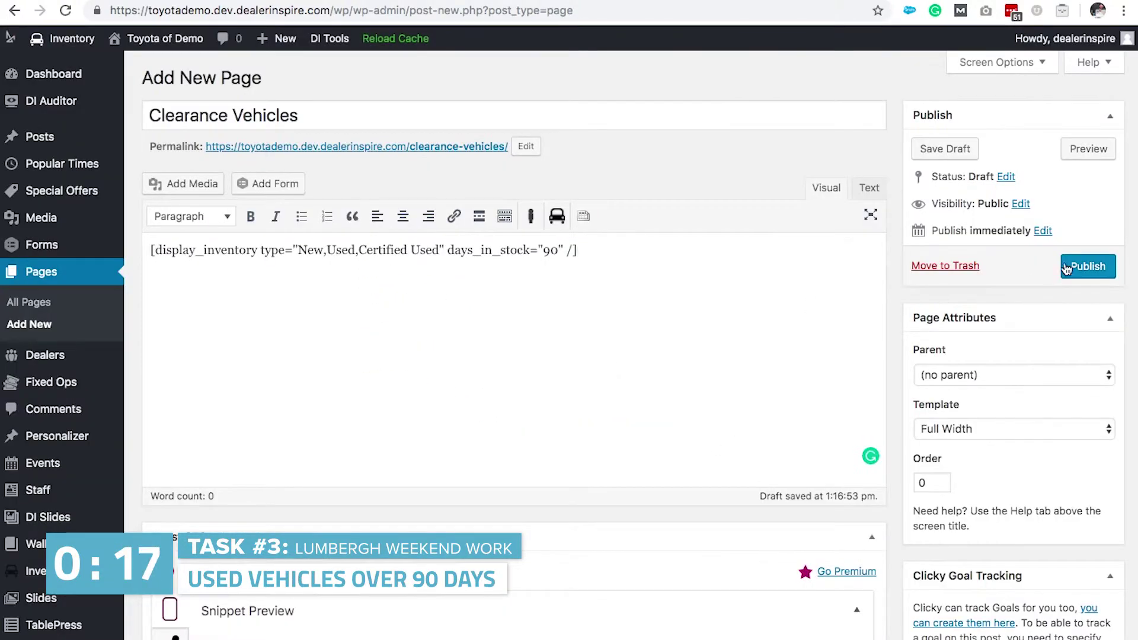
left_click(1066, 269)
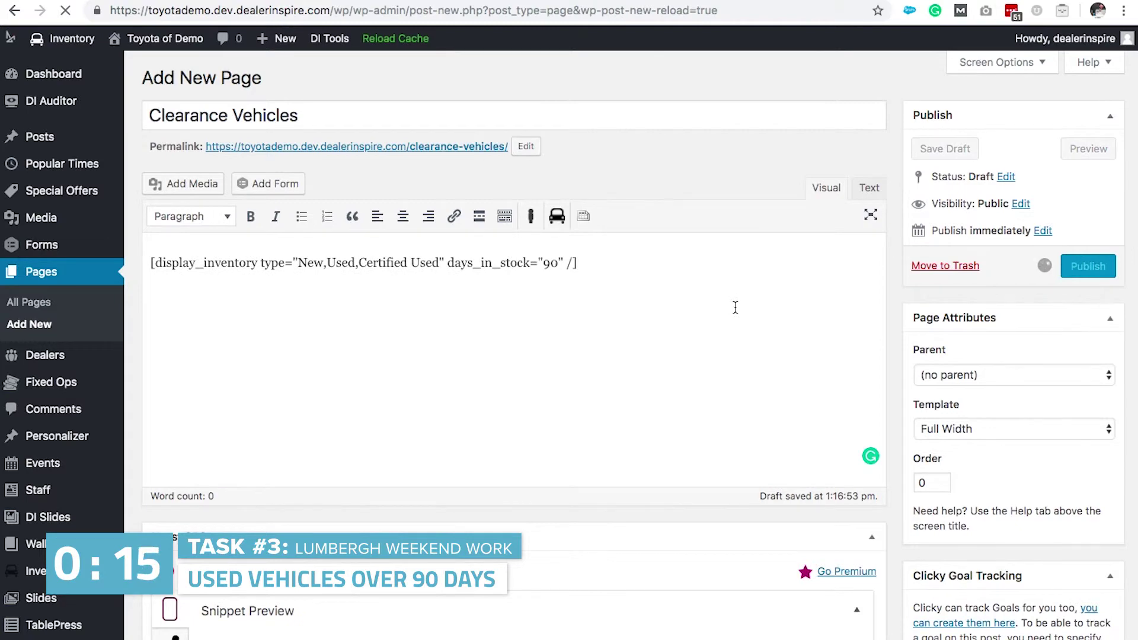